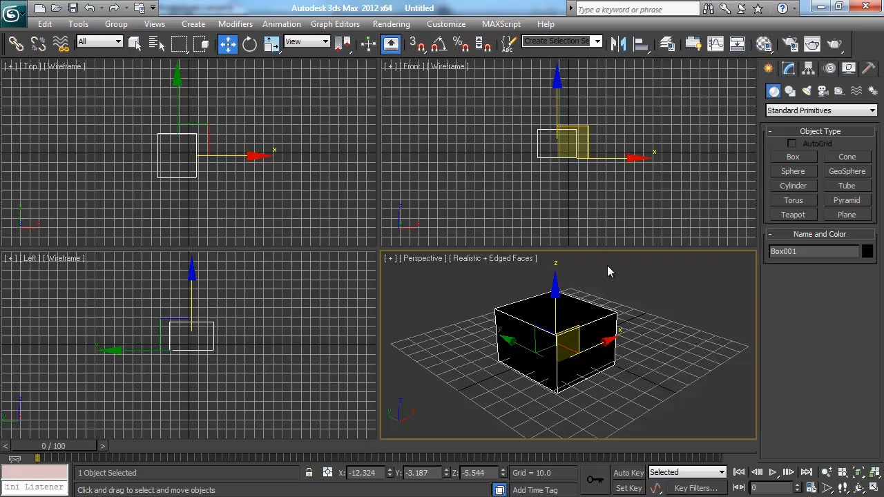
Step: Orbit the perspective view around the box to examine it from different sides
alt+middle_click(614, 281)
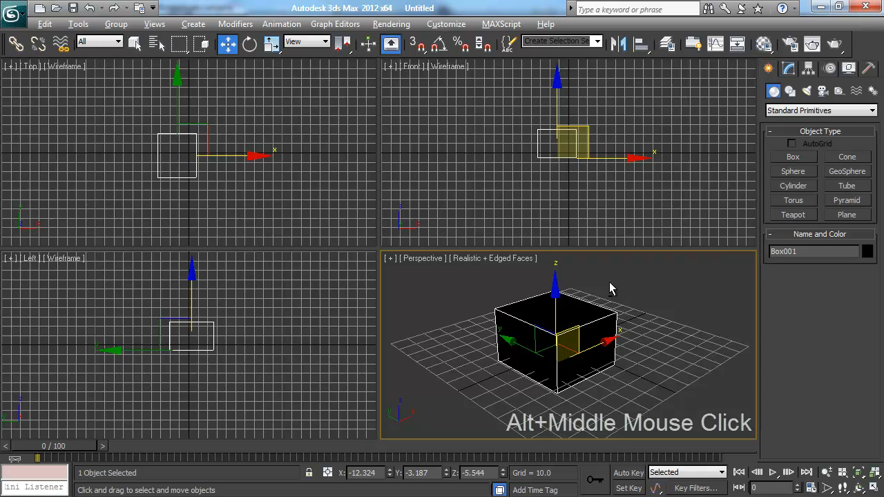
alt+middle_drag(611, 282, 433, 284)
alt+middle_drag(630, 285, 367, 283)
alt+middle_drag(479, 295, 724, 316)
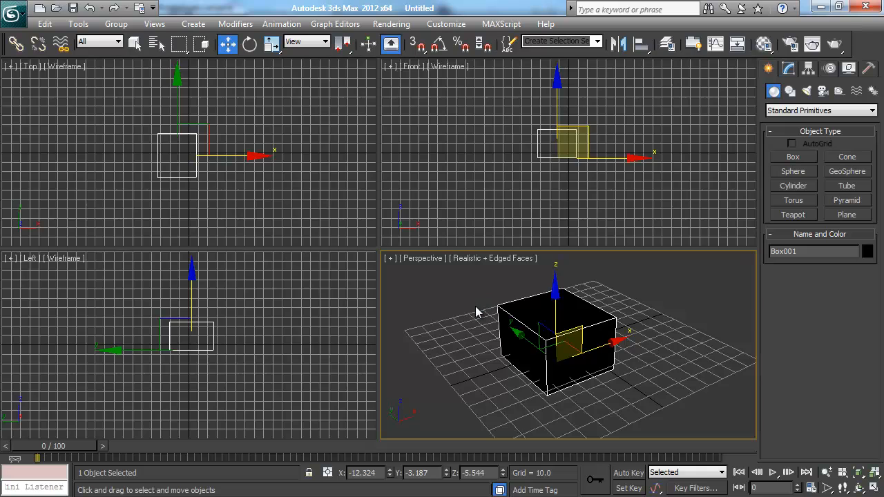
Step: Zoom the perspective view in and out in increments to inspect the box at different distances
scroll(484, 306, up, 2)
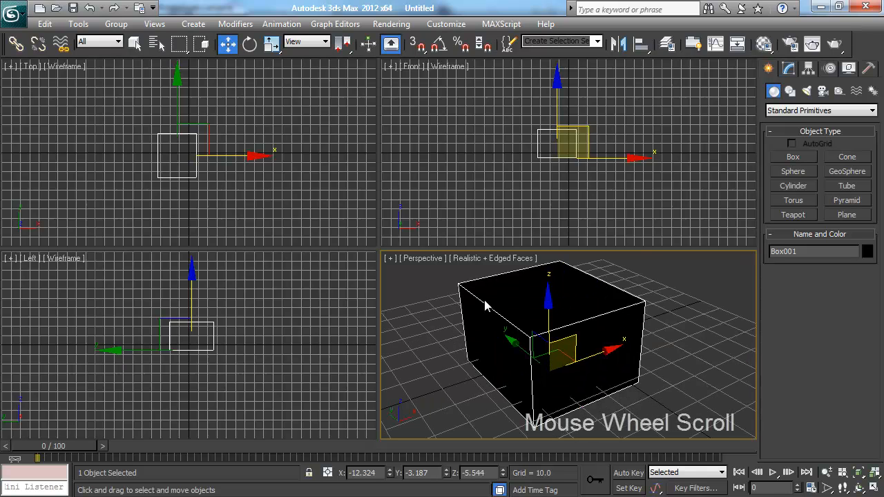
scroll(485, 304, up, 2)
scroll(485, 303, down, 2)
scroll(485, 305, down, 3)
scroll(485, 305, up, 2)
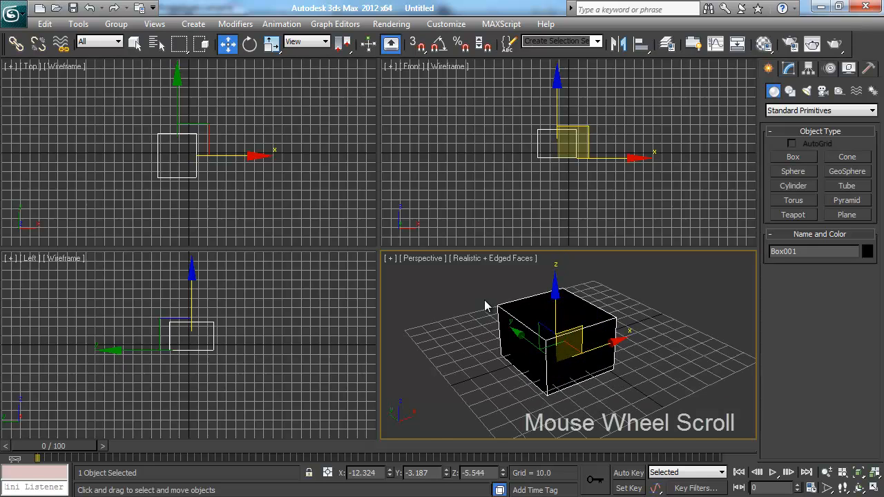
scroll(485, 306, up, 2)
scroll(485, 306, down, 4)
scroll(485, 306, up, 2)
scroll(485, 306, up, 2)
scroll(485, 306, down, 2)
scroll(485, 306, up, 2)
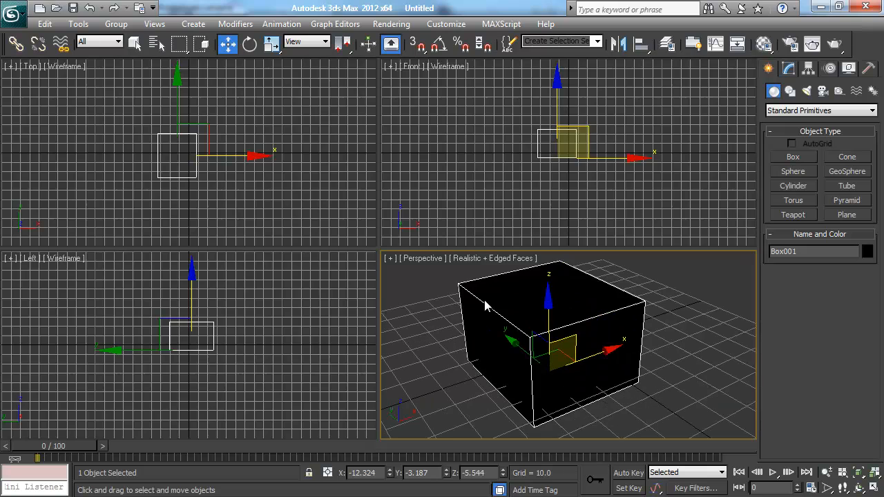
scroll(485, 306, down, 4)
scroll(485, 306, up, 2)
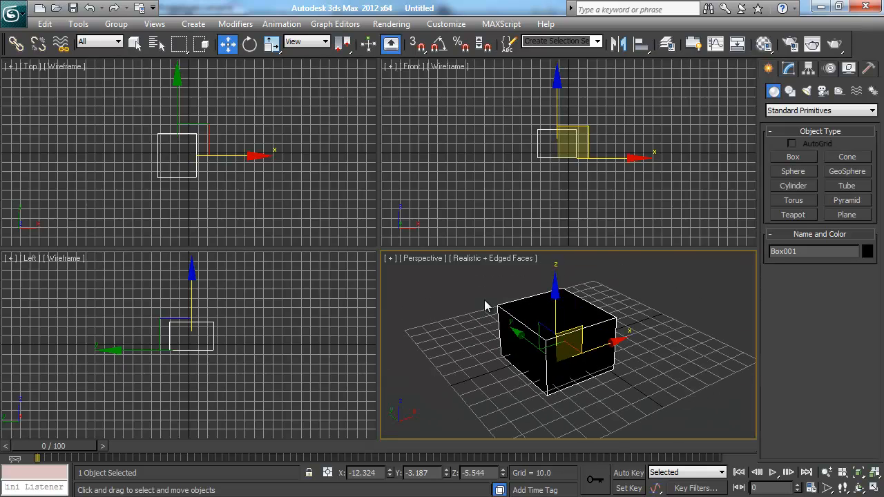
scroll(485, 306, up, 2)
scroll(485, 306, down, 3)
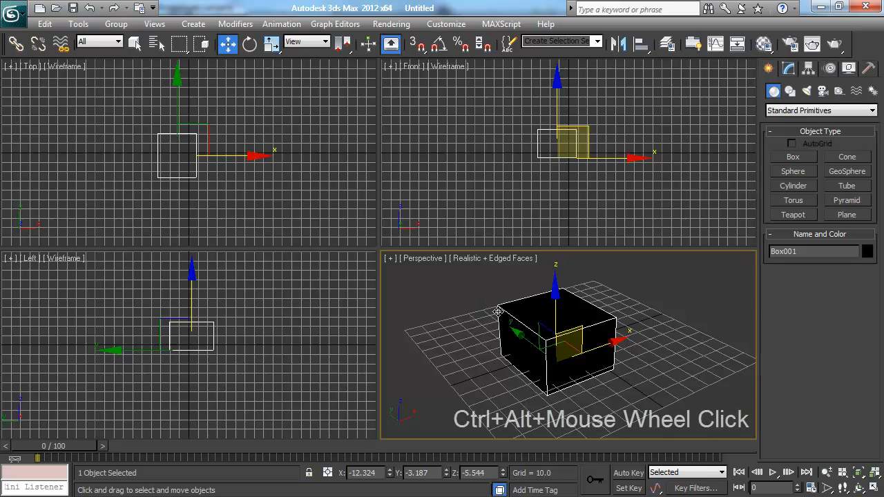
Step: Zoom smoothly in the perspective view, pan slightly and view the box from a higher angle
ctrl+alt+middle_drag(486, 304, 519, 294)
ctrl+alt+middle_drag(466, 323, 488, 262)
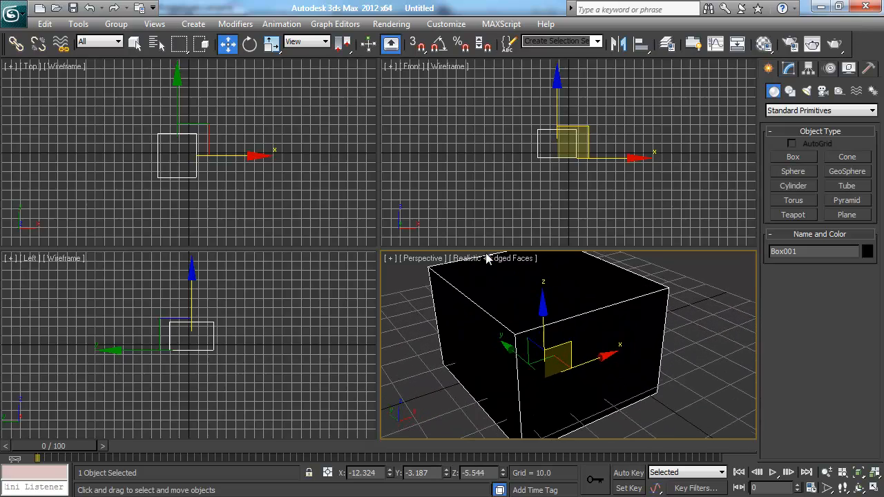
scroll(509, 310, up, 2)
ctrl+alt+middle_drag(510, 311, 514, 354)
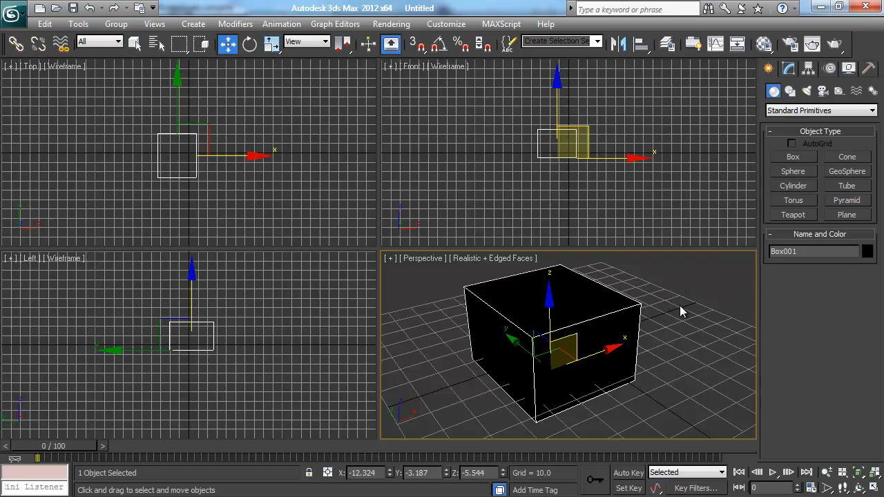
mouse_move(673, 312)
middle_down()
mouse_move(686, 309)
mouse_move(661, 309)
mouse_move(688, 320)
mouse_move(750, 311)
mouse_move(513, 306)
mouse_move(459, 314)
mouse_move(823, 310)
mouse_move(675, 304)
mouse_move(672, 410)
mouse_move(669, 278)
mouse_move(681, 193)
mouse_move(669, 297)
middle_up()
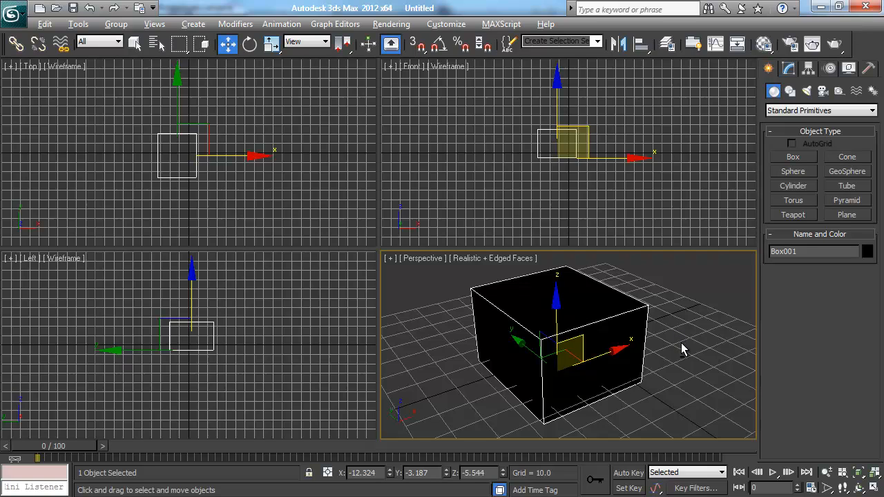
mouse_move(680, 343)
alt+middle_down()
mouse_move(685, 331)
mouse_move(642, 332)
mouse_move(493, 292)
mouse_move(584, 239)
mouse_move(693, 307)
mouse_move(698, 335)
mouse_move(694, 353)
mouse_move(684, 352)
alt+middle_up()
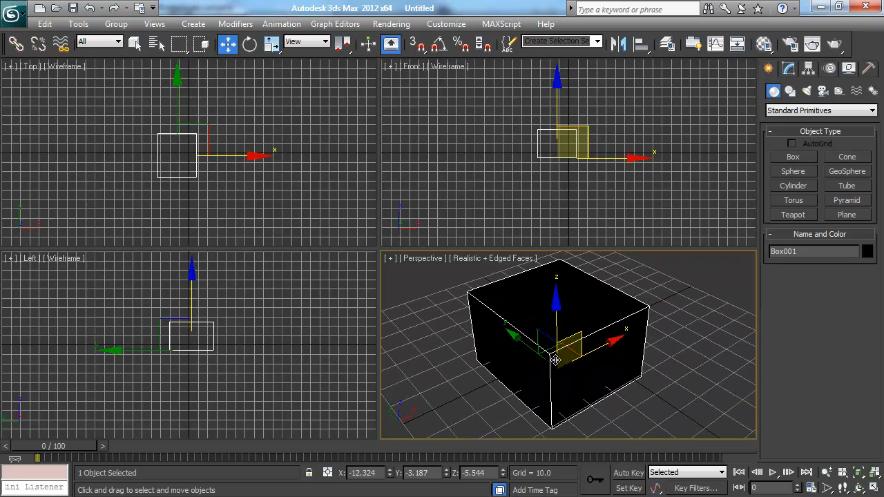
Step: Examine the box's front corner up close and from farther away in the perspective view
scroll(557, 383, up, 5)
scroll(557, 383, down, 10)
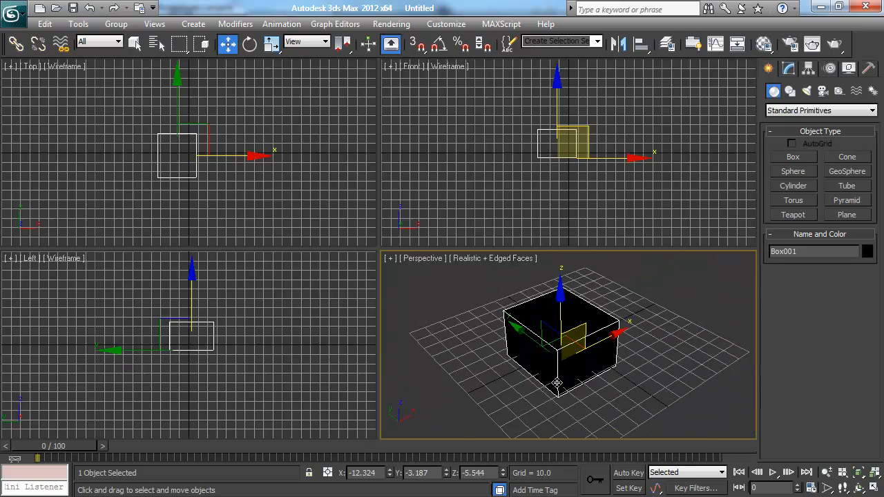
scroll(556, 382, up, 8)
scroll(557, 383, down, 6)
scroll(556, 383, up, 3)
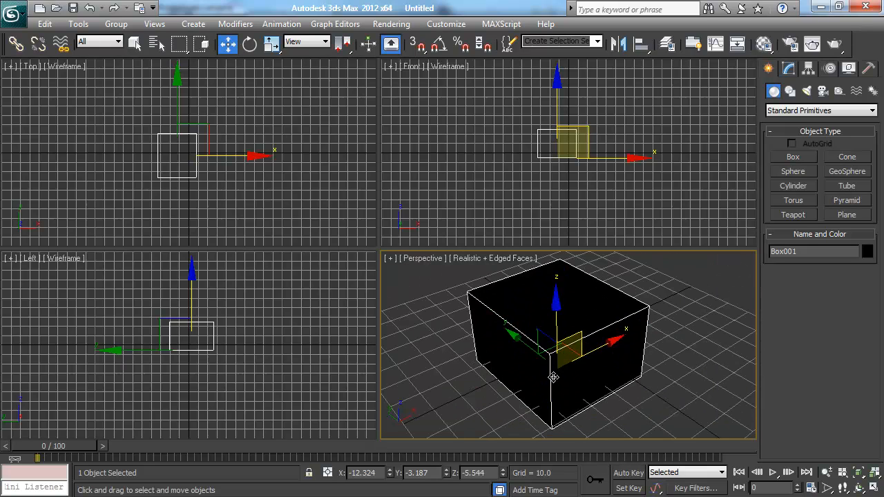
scroll(556, 324, up, 6)
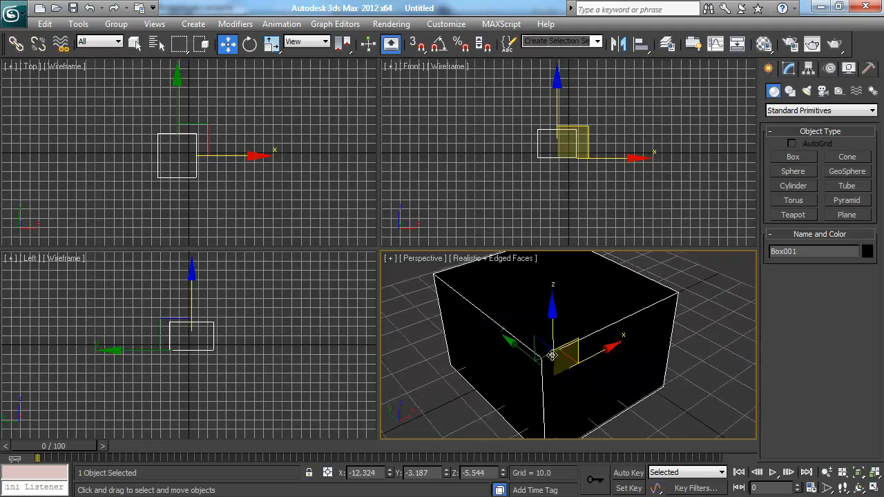
scroll(556, 324, down, 4)
scroll(558, 353, up, 4)
scroll(558, 374, down, 4)
ctrl+alt+middle_drag(558, 375, 559, 379)
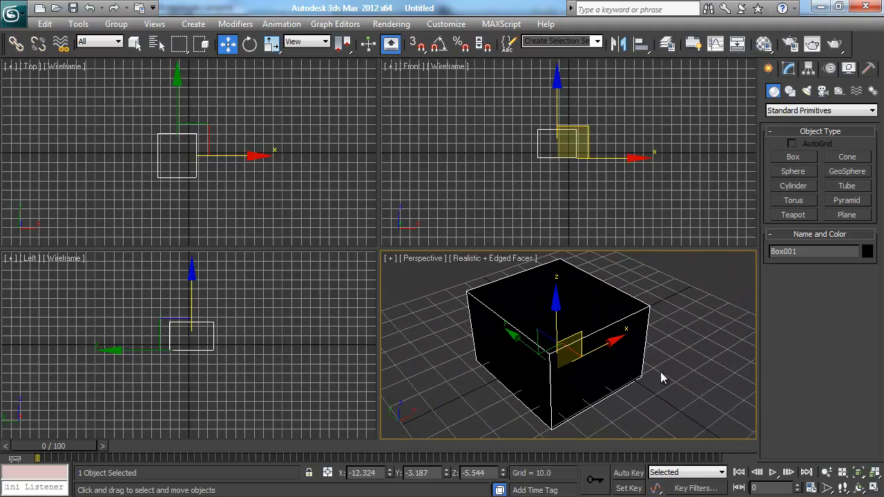
Step: Move the box along the Y axis to about -199.3, well away from the home grid
middle_drag(698, 351, 688, 371)
scroll(651, 375, down, 5)
alt+middle_drag(573, 365, 640, 366)
scroll(632, 347, up, 2)
drag(523, 338, 753, 324)
scroll(658, 326, down, 3)
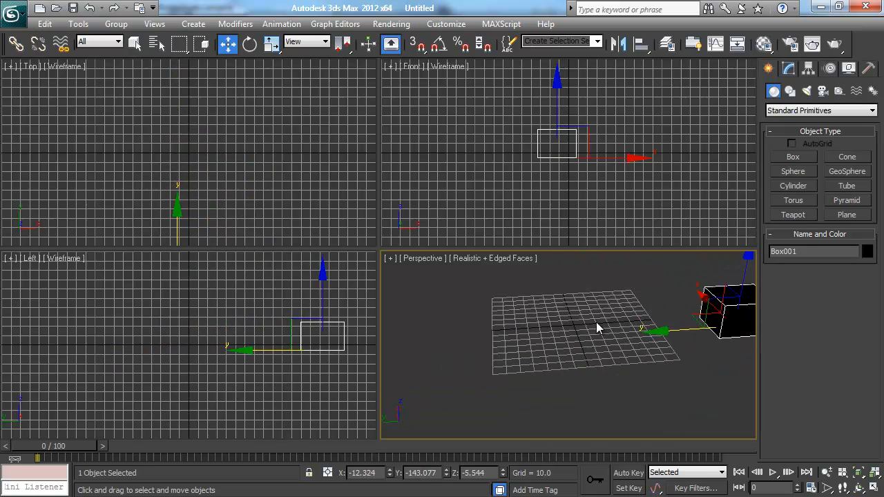
middle_drag(597, 323, 561, 338)
scroll(561, 338, down, 5)
drag(547, 351, 564, 344)
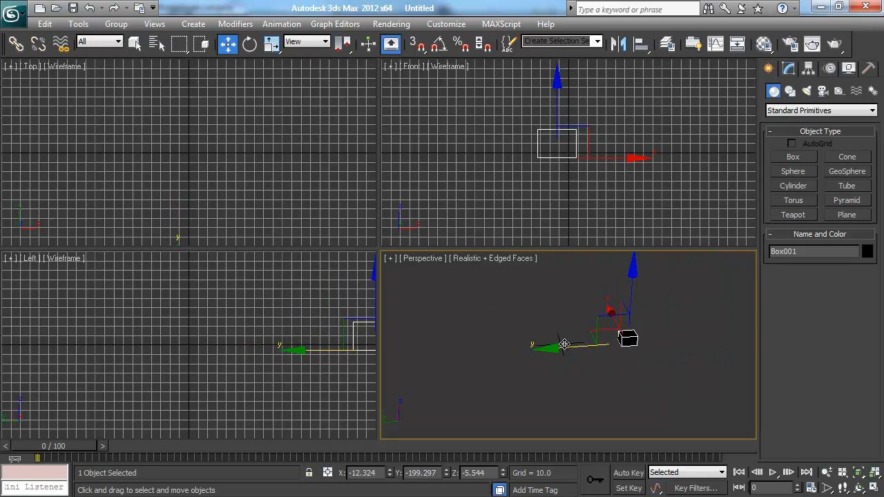
Step: Frame the selected box in all four viewports and view it from a corner angle in perspective
scroll(564, 344, up, 2)
alt+middle_drag(532, 349, 523, 273)
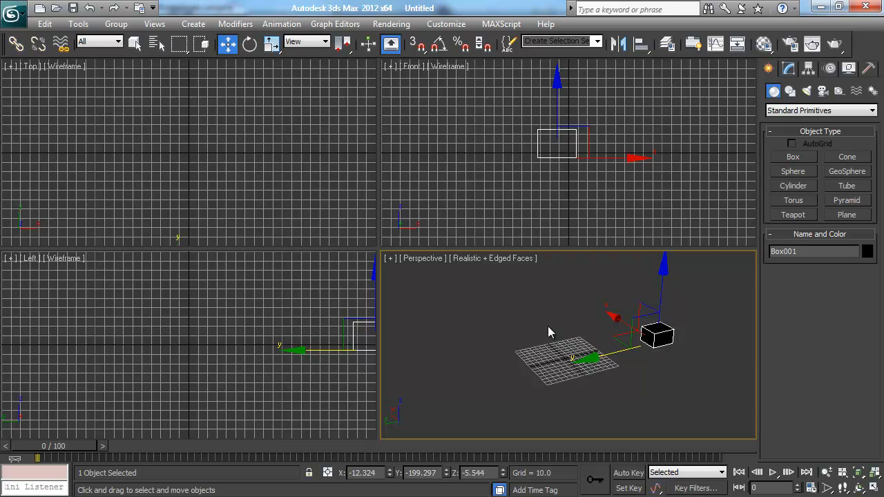
key(z)
key(z)
alt+middle_drag(716, 402, 660, 302)
scroll(504, 324, down, 3)
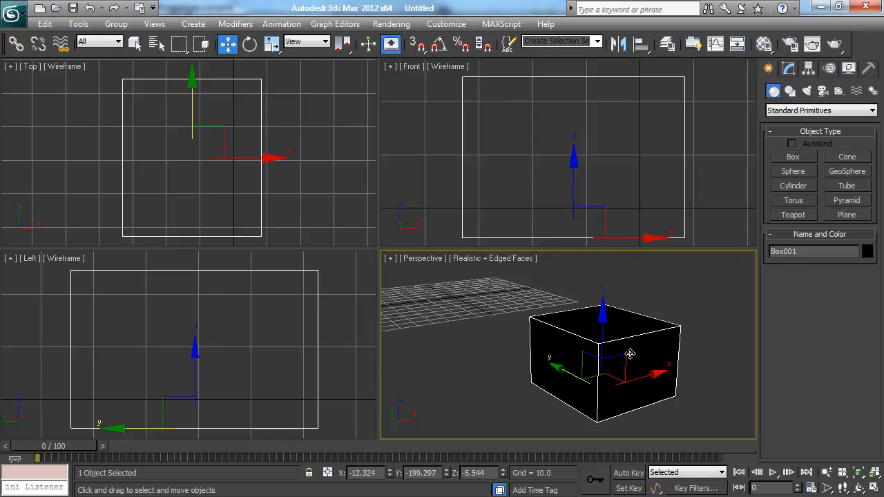
Step: Reselect the box and review its object color palette, keeping black as the color
click(682, 288)
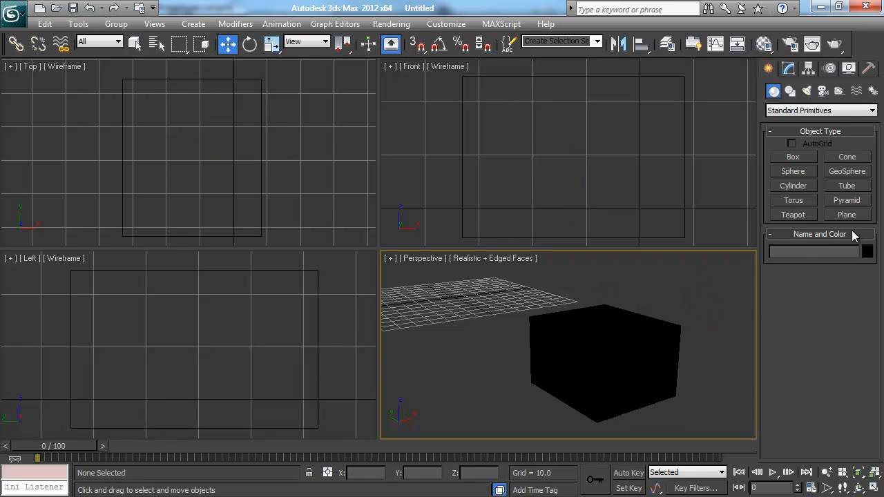
click(606, 342)
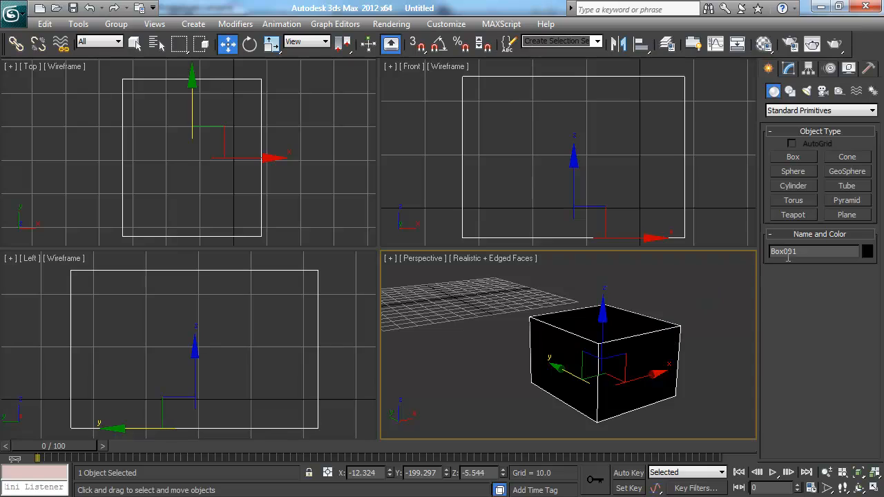
click(869, 255)
drag(479, 153, 367, 136)
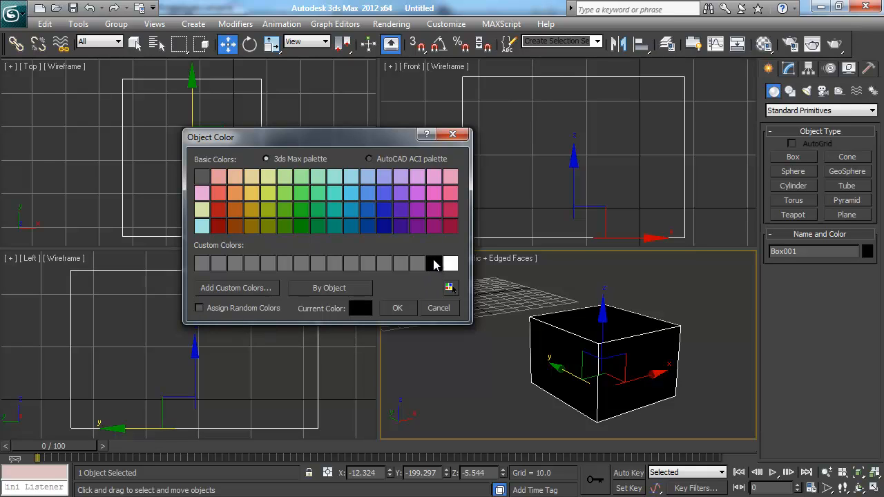
click(400, 306)
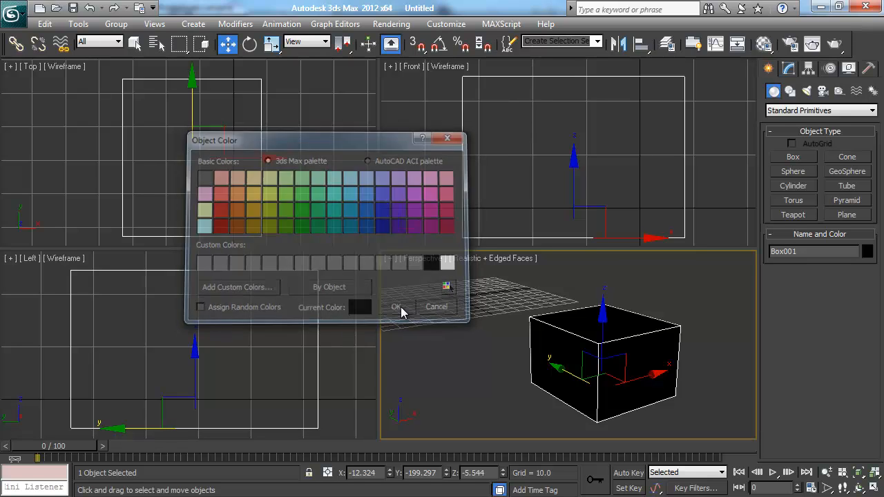
click(666, 300)
click(635, 334)
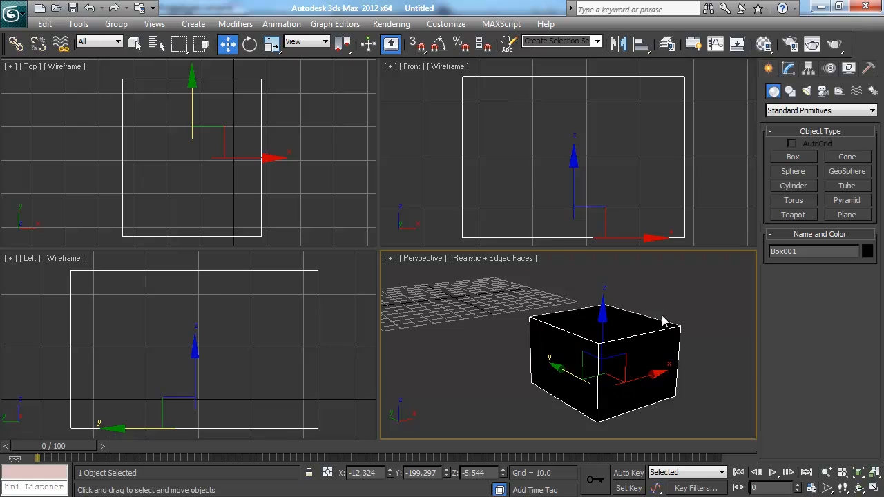
Step: Open the Material Editor and shift its window upward so that more of its parameters fit on screen
alt+middle_drag(678, 301, 655, 298)
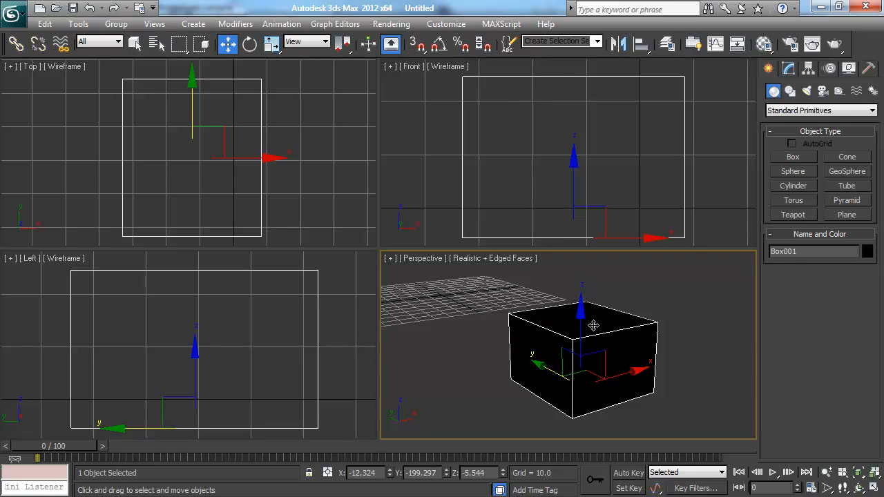
click(762, 44)
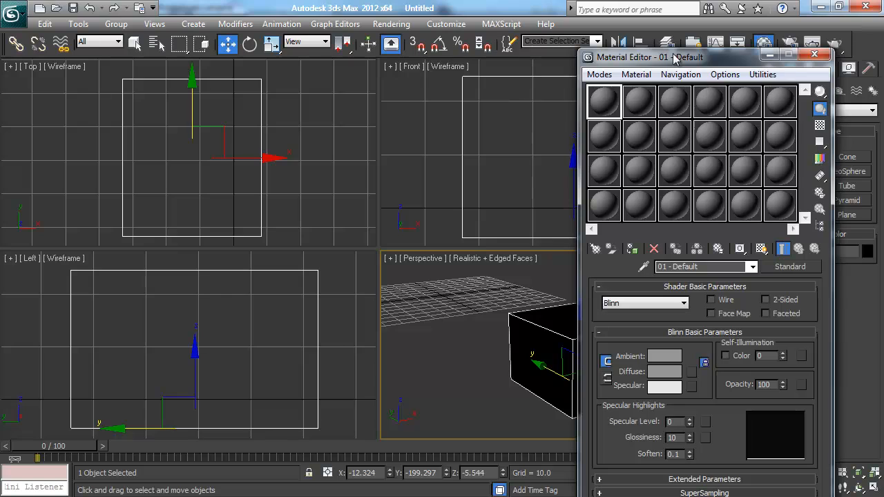
drag(714, 58, 691, 30)
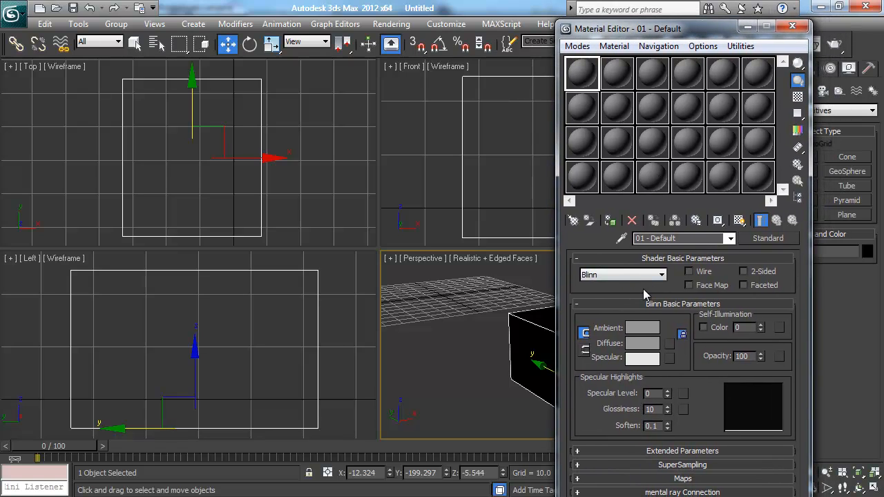
Step: Switch the Material Editor to Slate mode and return it to the compact mode
click(577, 46)
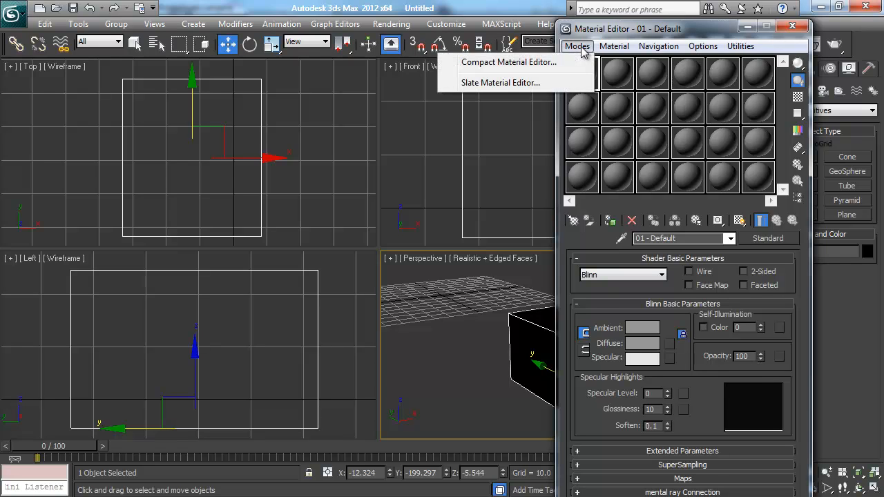
click(490, 83)
drag(304, 17, 490, 89)
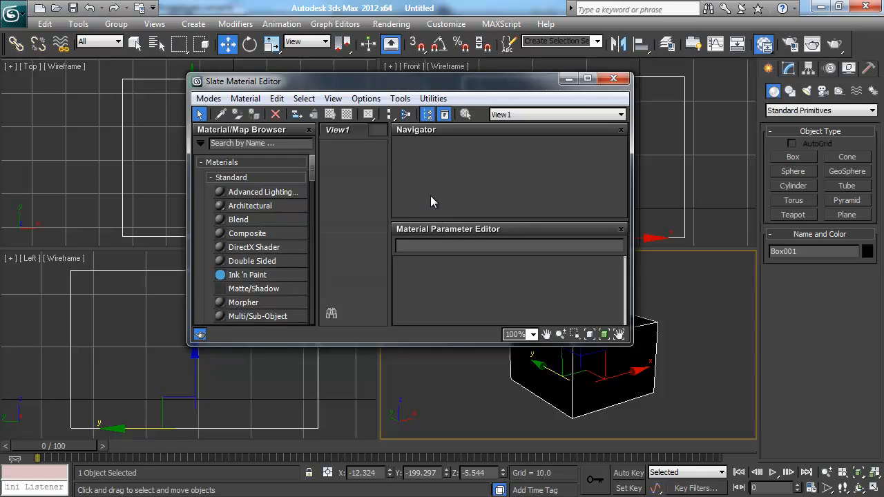
click(208, 99)
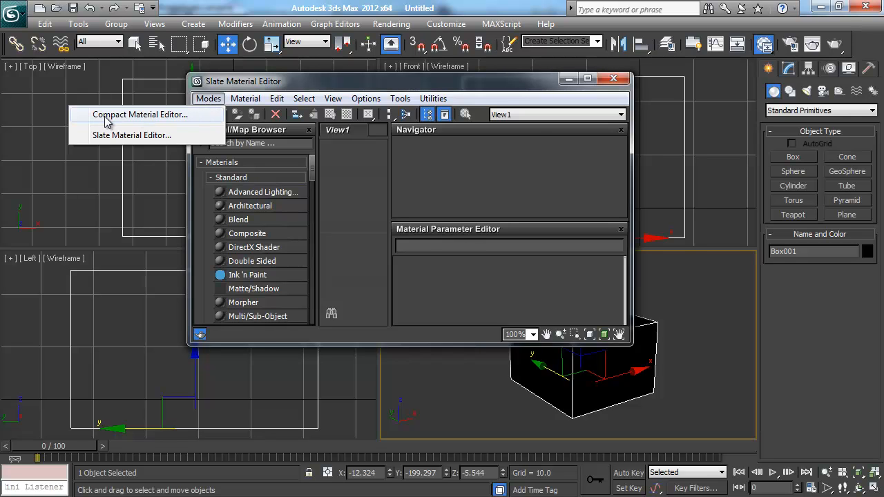
click(163, 118)
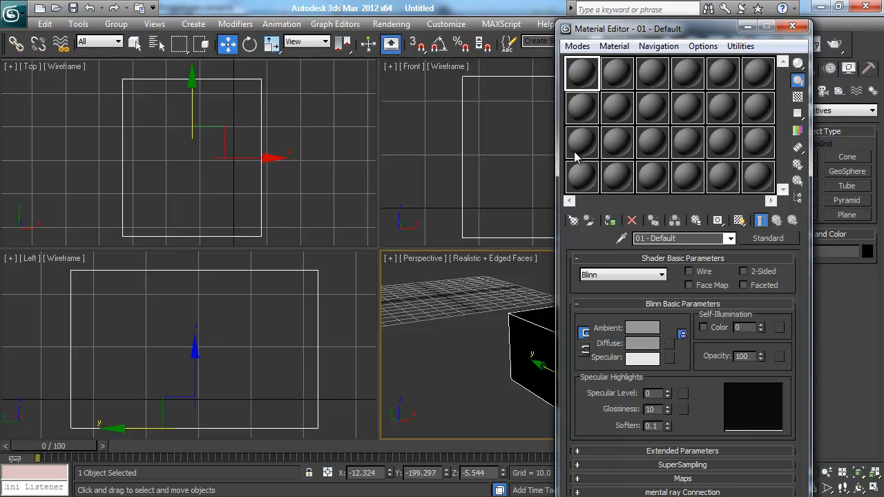
Step: Select the 01 - Default material and cycle the sample slots to the 3x2 layout
click(758, 143)
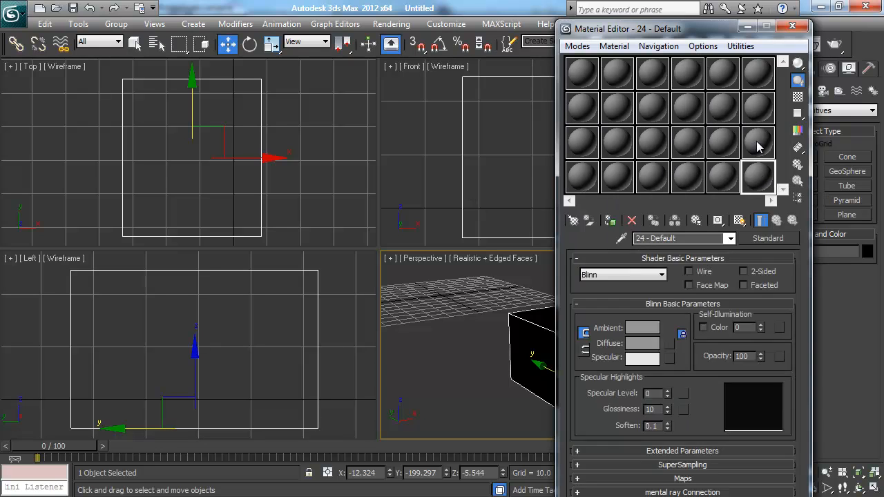
click(717, 148)
click(580, 75)
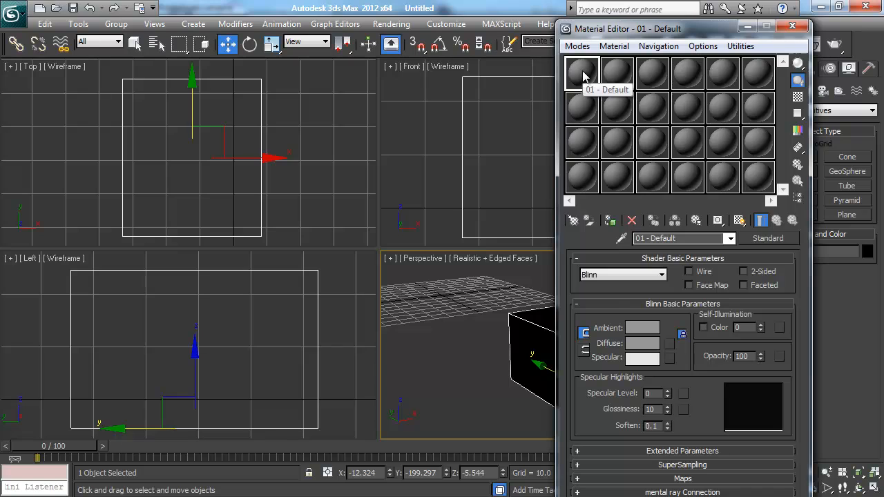
click(703, 45)
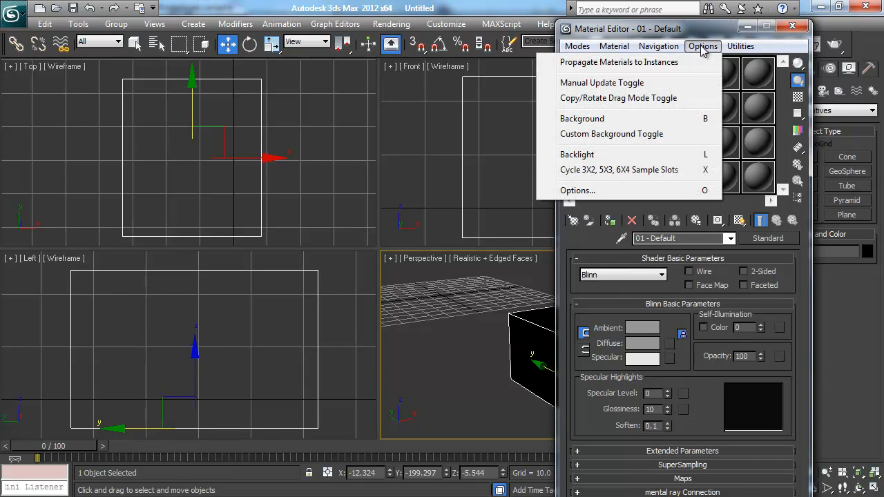
click(646, 170)
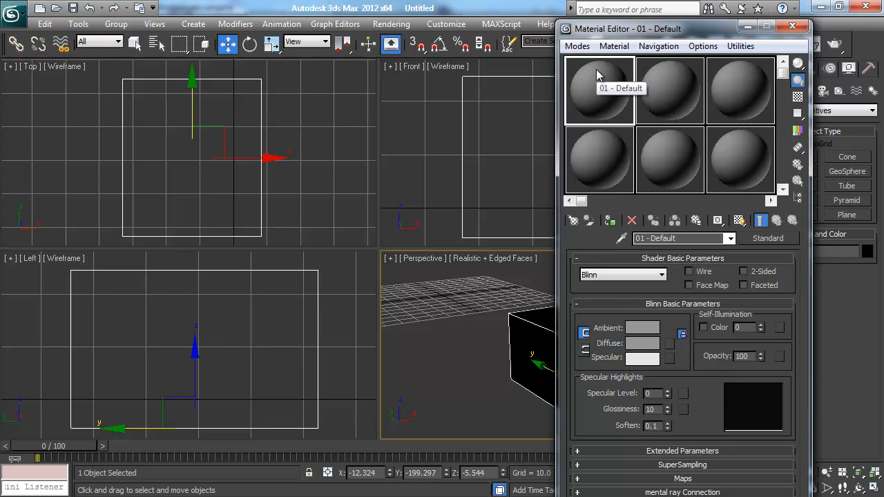
Step: Look through the sample slots and shader types, keeping 01 - Default selected with the Blinn shader
click(756, 89)
click(589, 101)
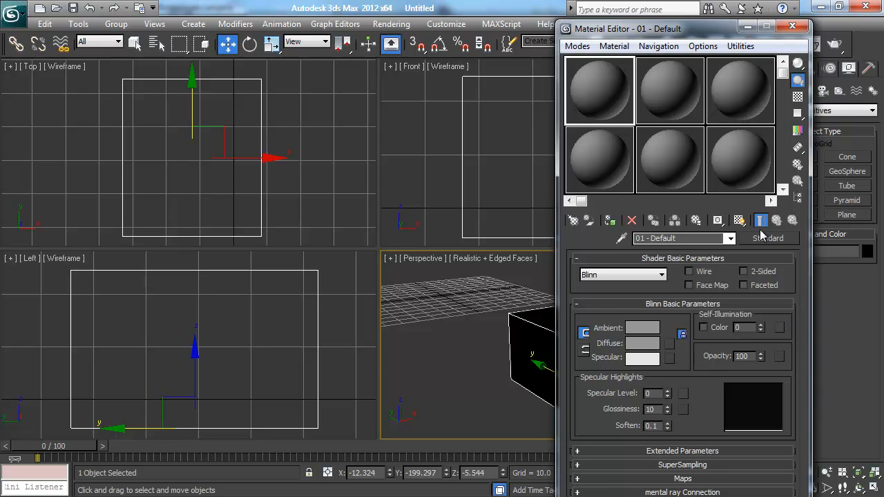
click(657, 99)
click(591, 162)
click(604, 70)
click(661, 276)
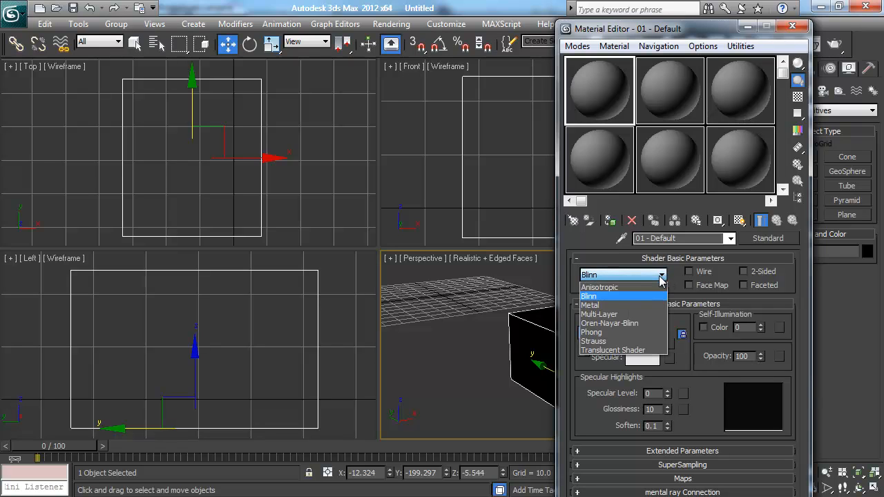
click(635, 297)
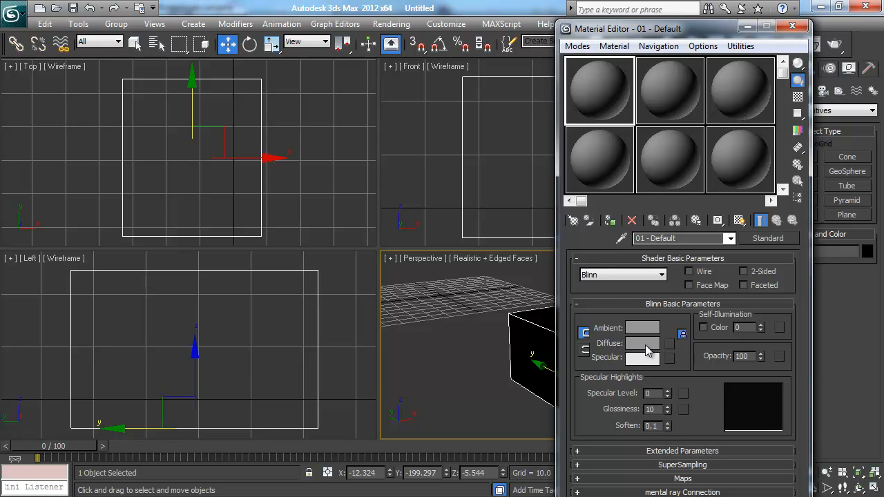
Step: Move the Material Editor clear of the box and assign the 01 - Default material to the reselected box
drag(701, 32, 270, 58)
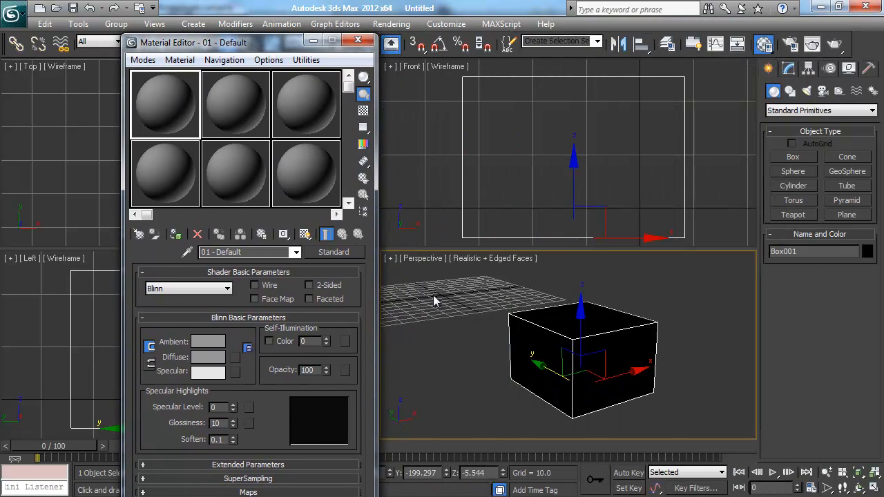
click(473, 297)
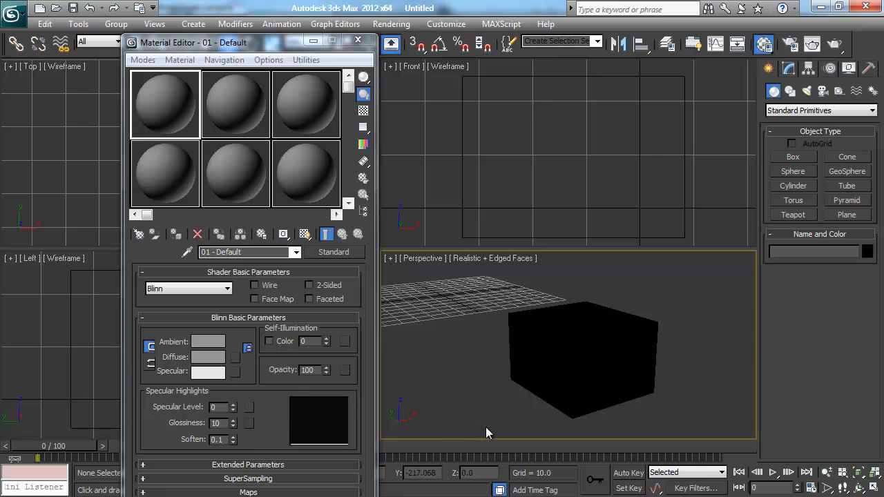
click(591, 336)
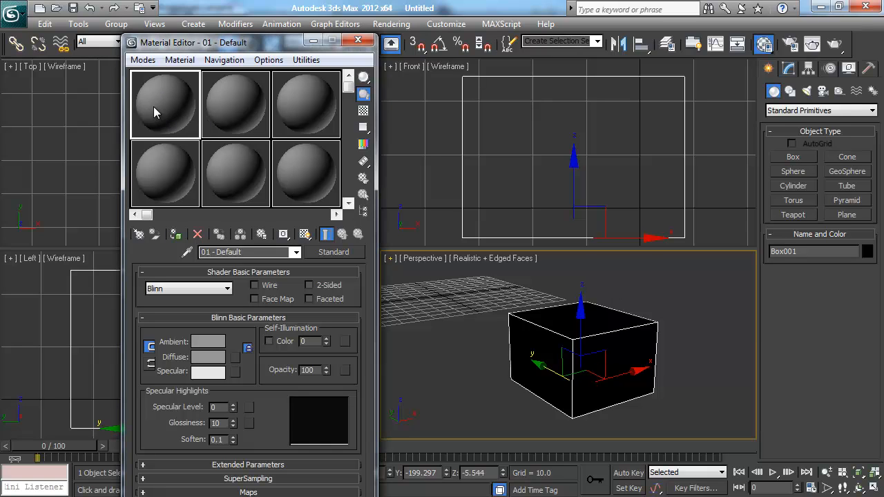
click(175, 237)
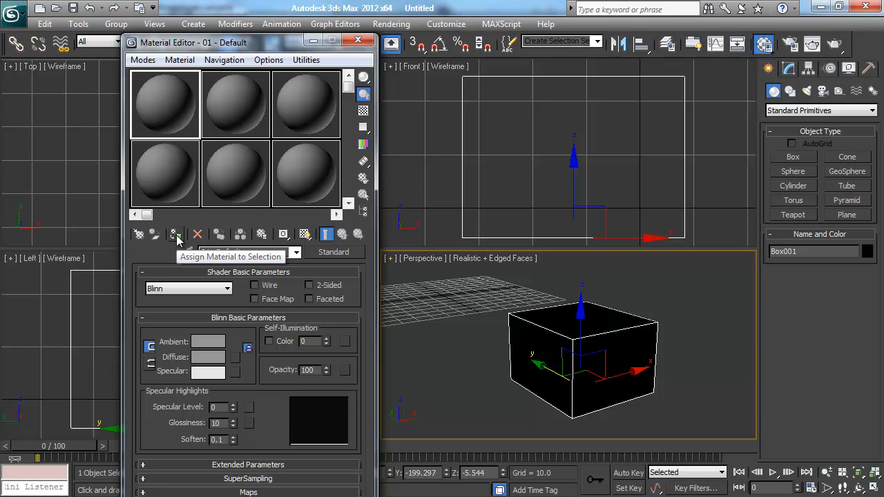
click(176, 236)
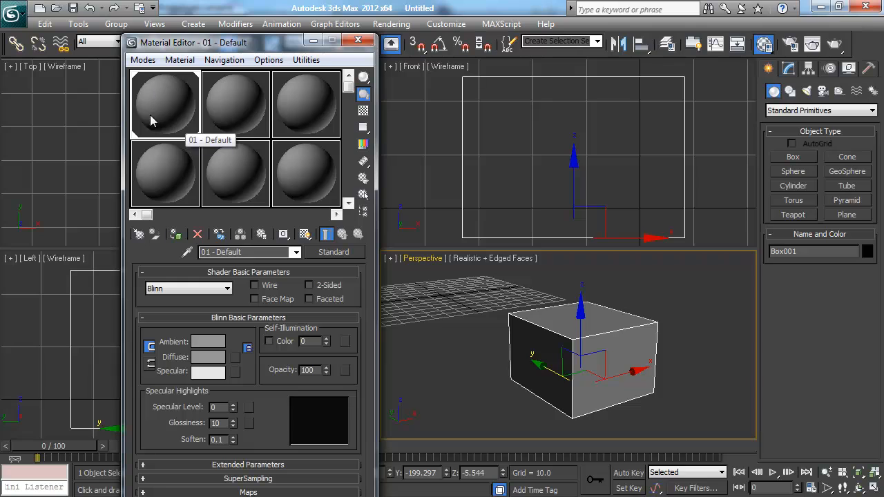
Step: Try olive and light purple as the 01 - Default material's diffuse color and discard the change
click(211, 361)
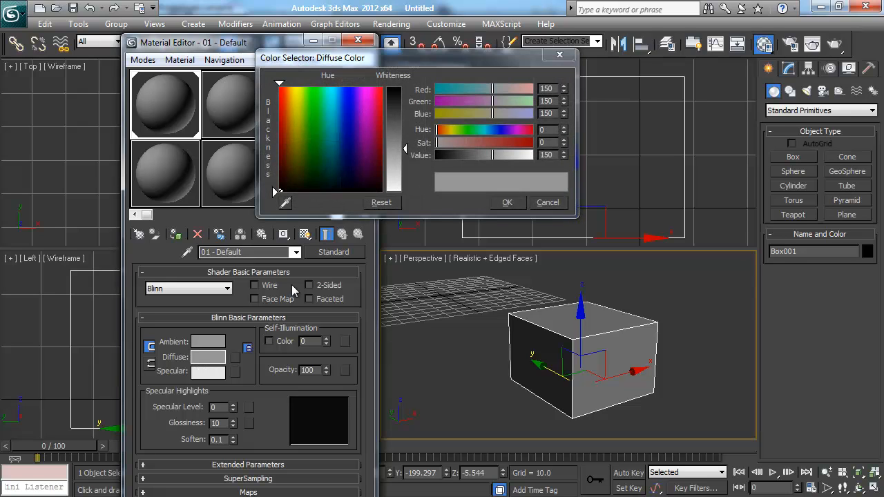
click(322, 131)
click(301, 164)
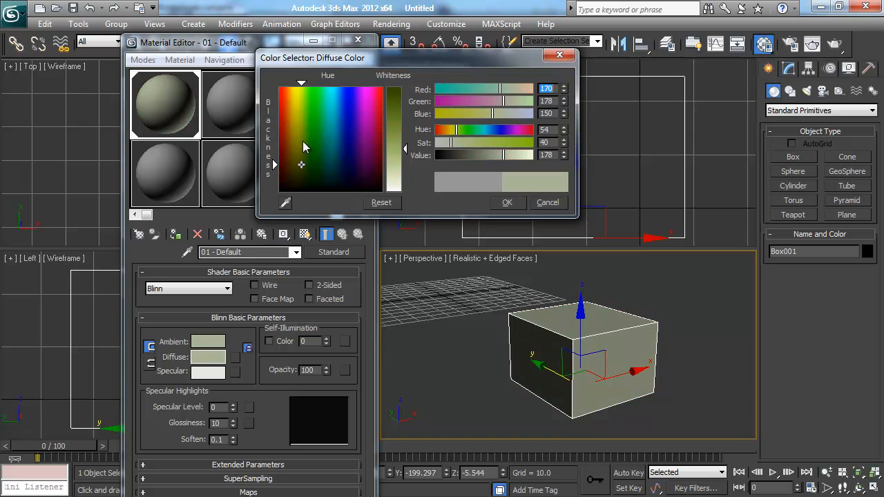
click(357, 111)
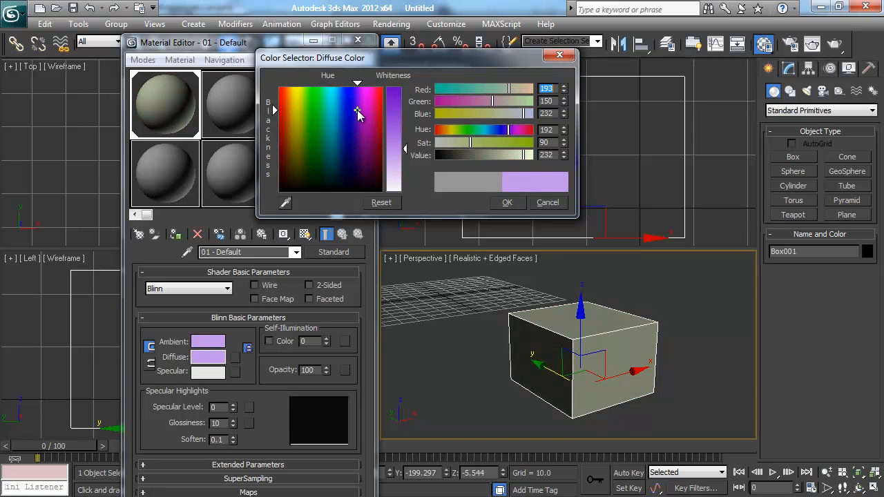
click(551, 205)
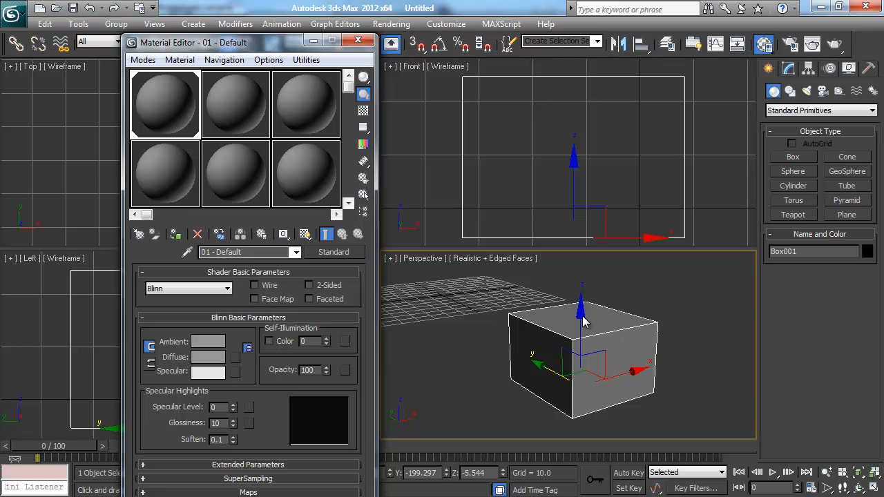
Step: Close the Material Editor and reselect the box in the Perspective viewport
click(357, 40)
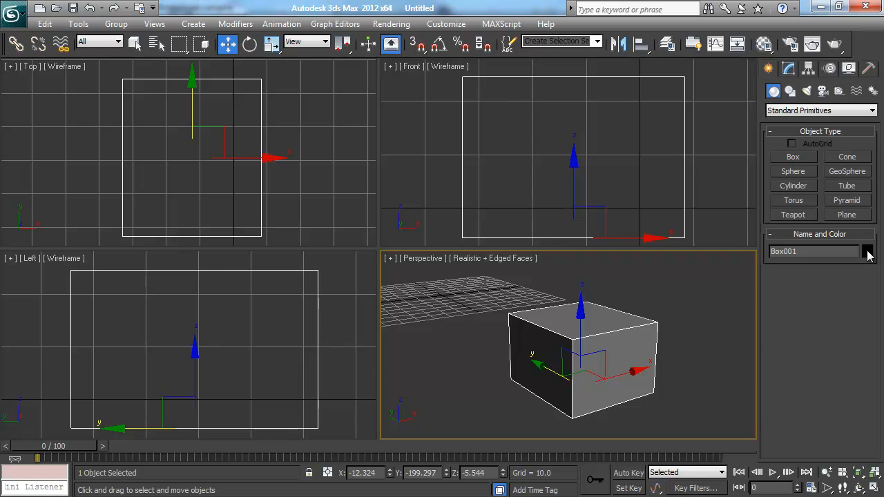
click(675, 291)
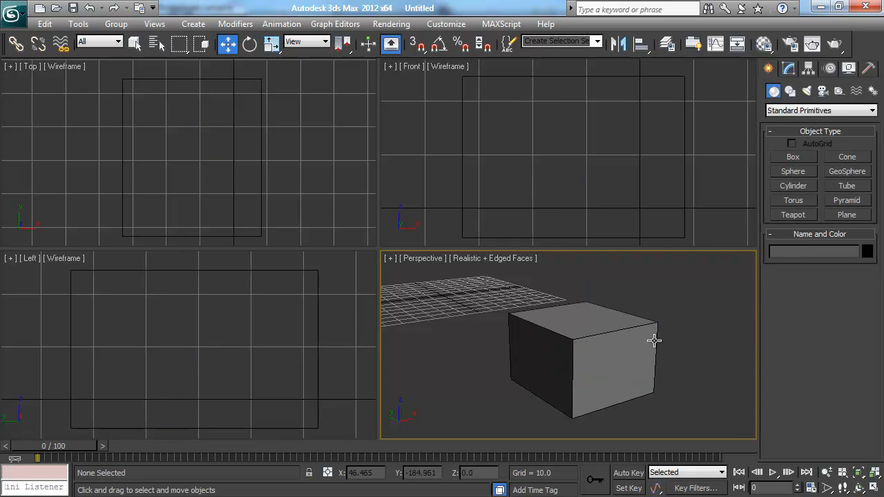
click(618, 354)
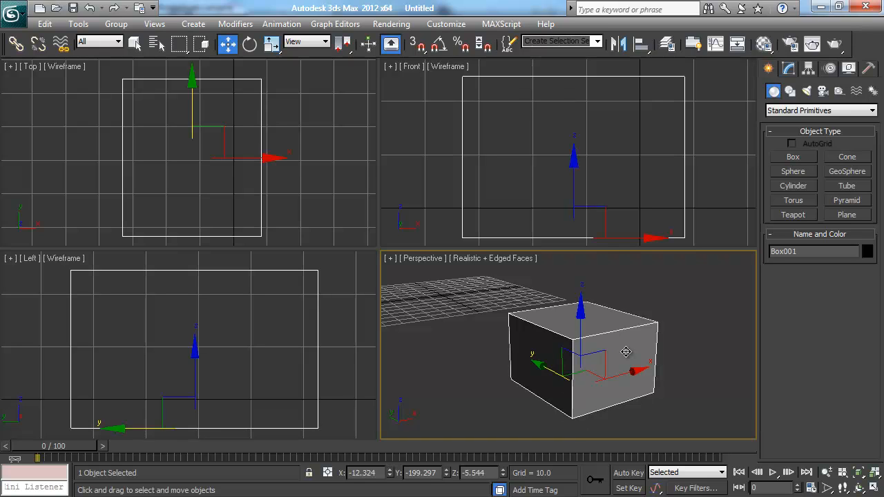
Step: Set the box's object color to green and deselect it to inspect its edges
click(867, 252)
drag(506, 158, 391, 129)
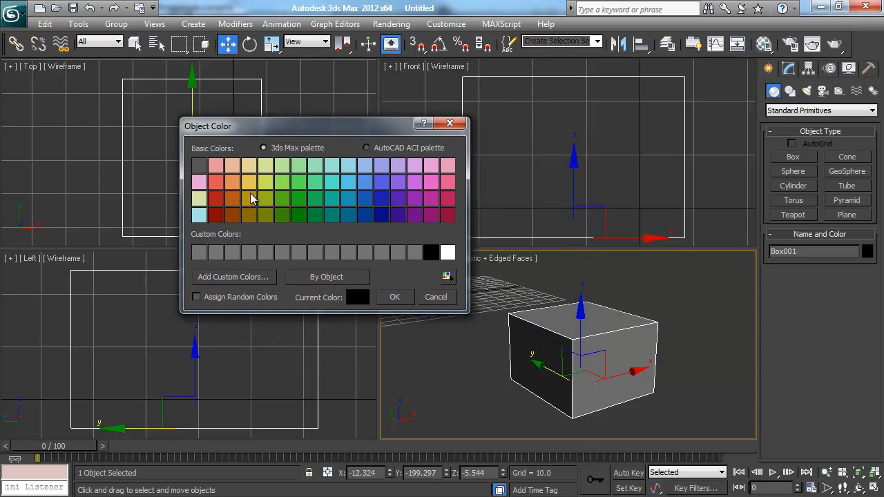
click(298, 202)
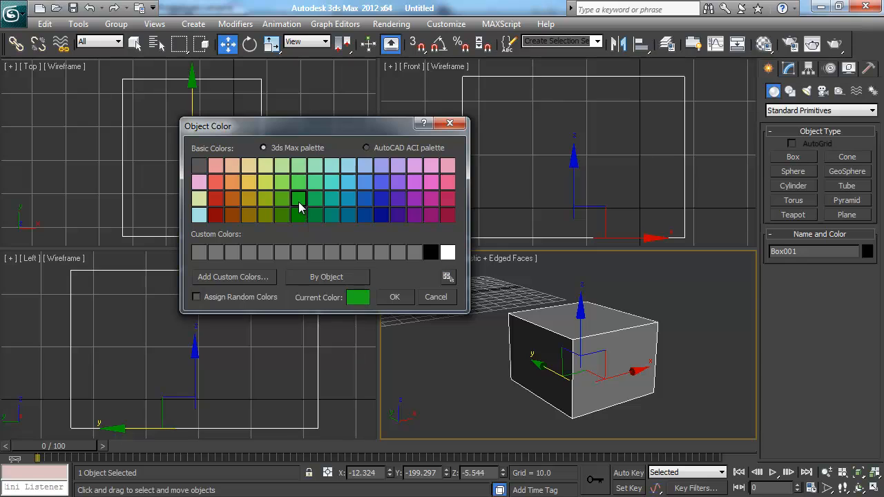
click(401, 295)
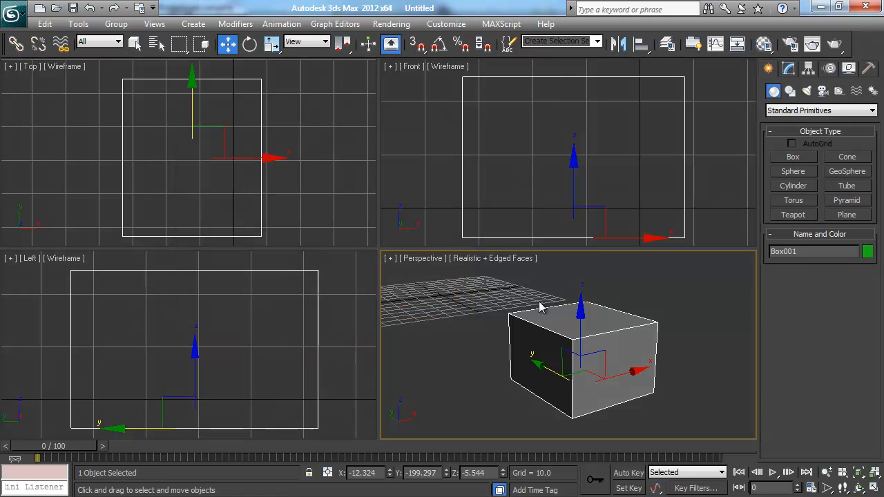
click(681, 294)
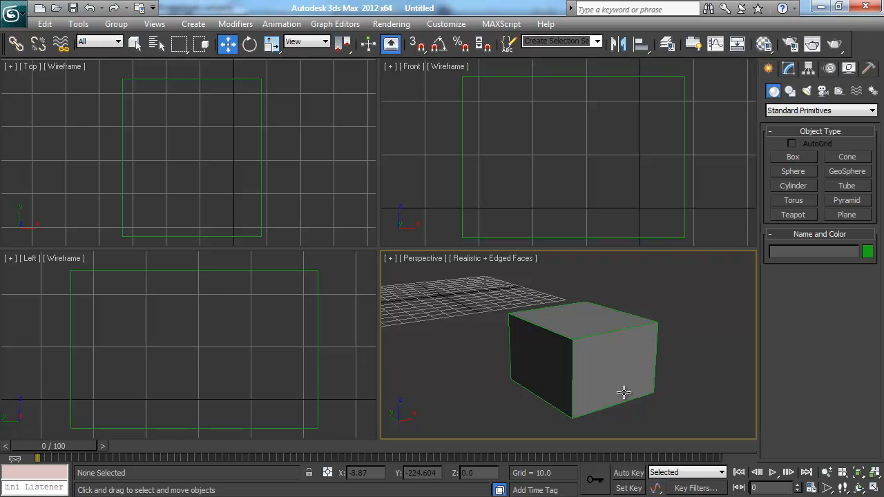
Step: Set the box's object color back to black and deselect the box
click(641, 338)
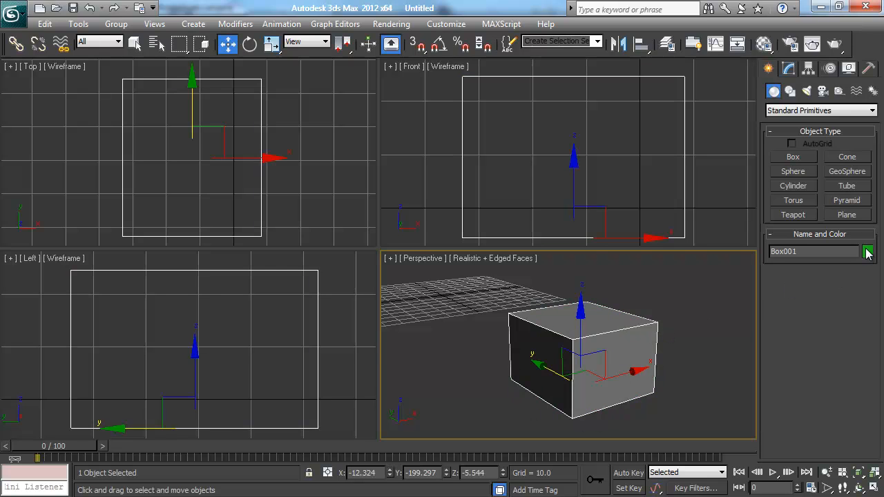
click(868, 253)
click(547, 285)
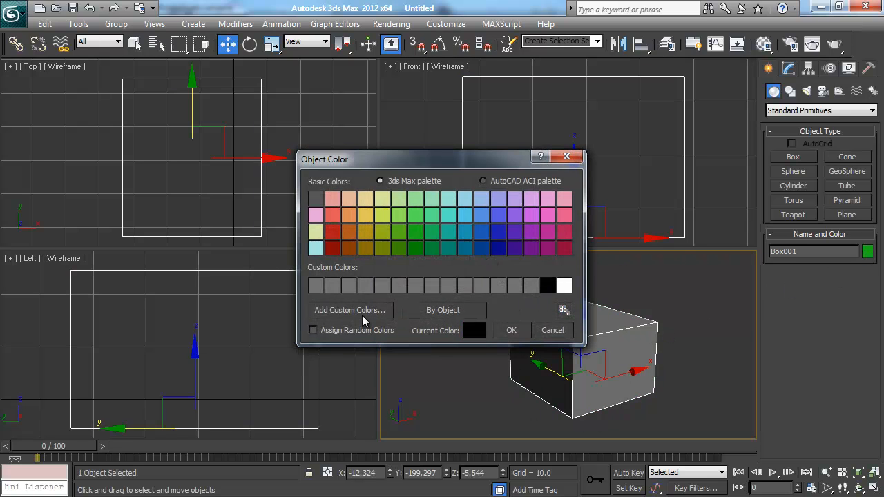
click(511, 331)
click(657, 288)
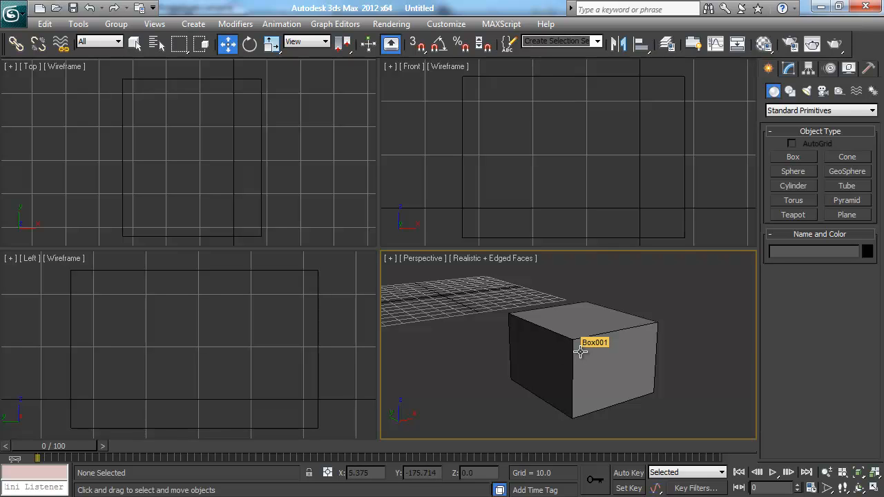
Step: Compare the box's appearance selected and unselected in the Perspective viewport, leaving it selected and its object color black
click(867, 252)
click(557, 327)
click(562, 368)
click(675, 314)
click(598, 336)
click(659, 301)
click(579, 316)
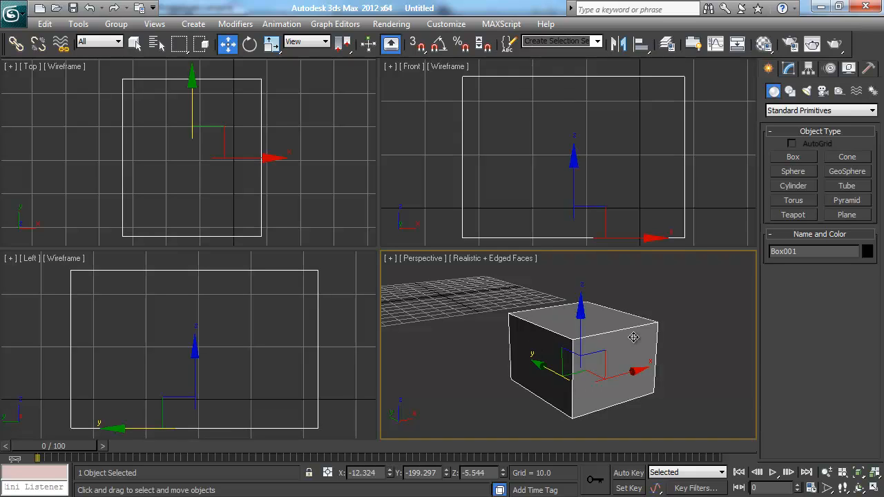